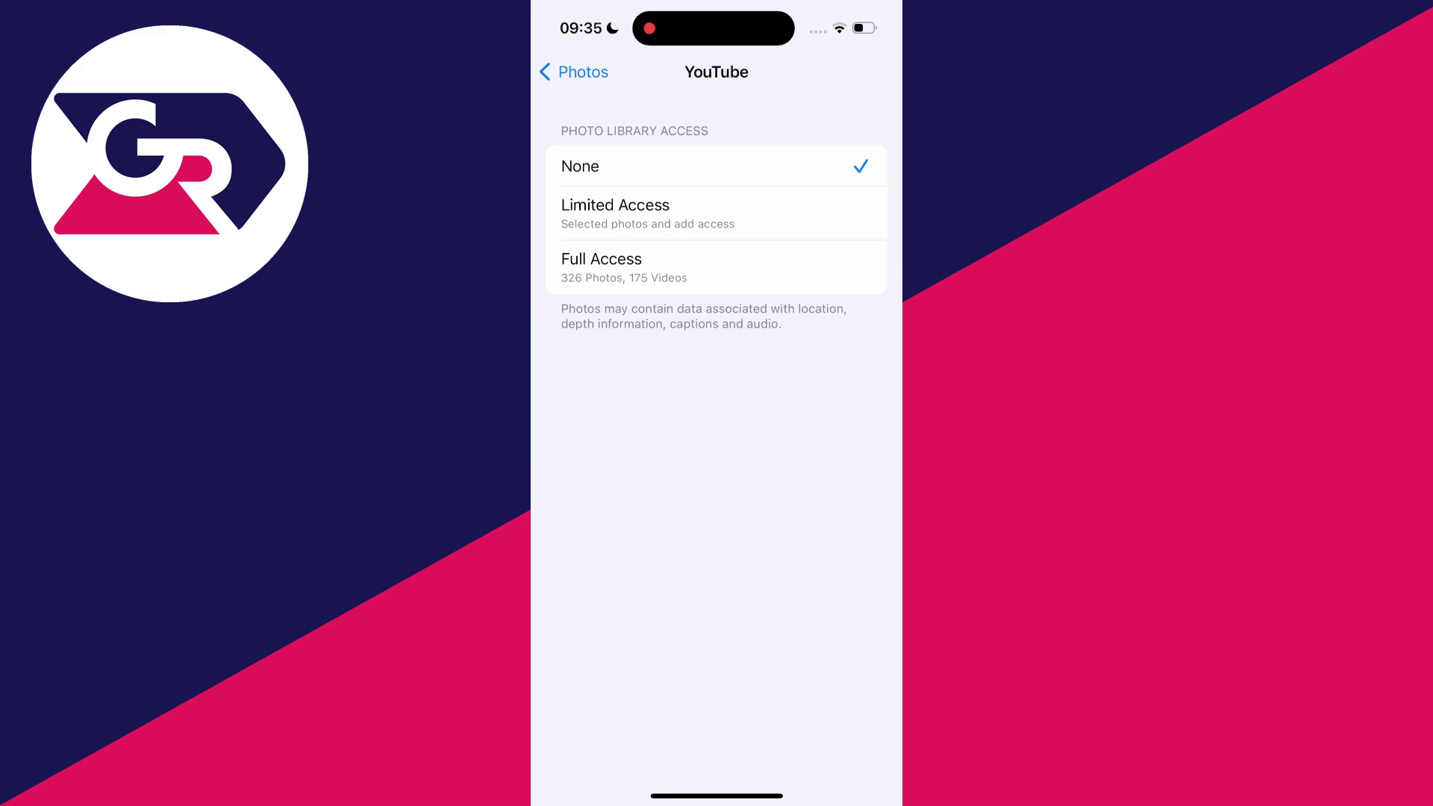
Step: Switch YouTube's photo library access from None to Full Access and confirm the change
click(601, 266)
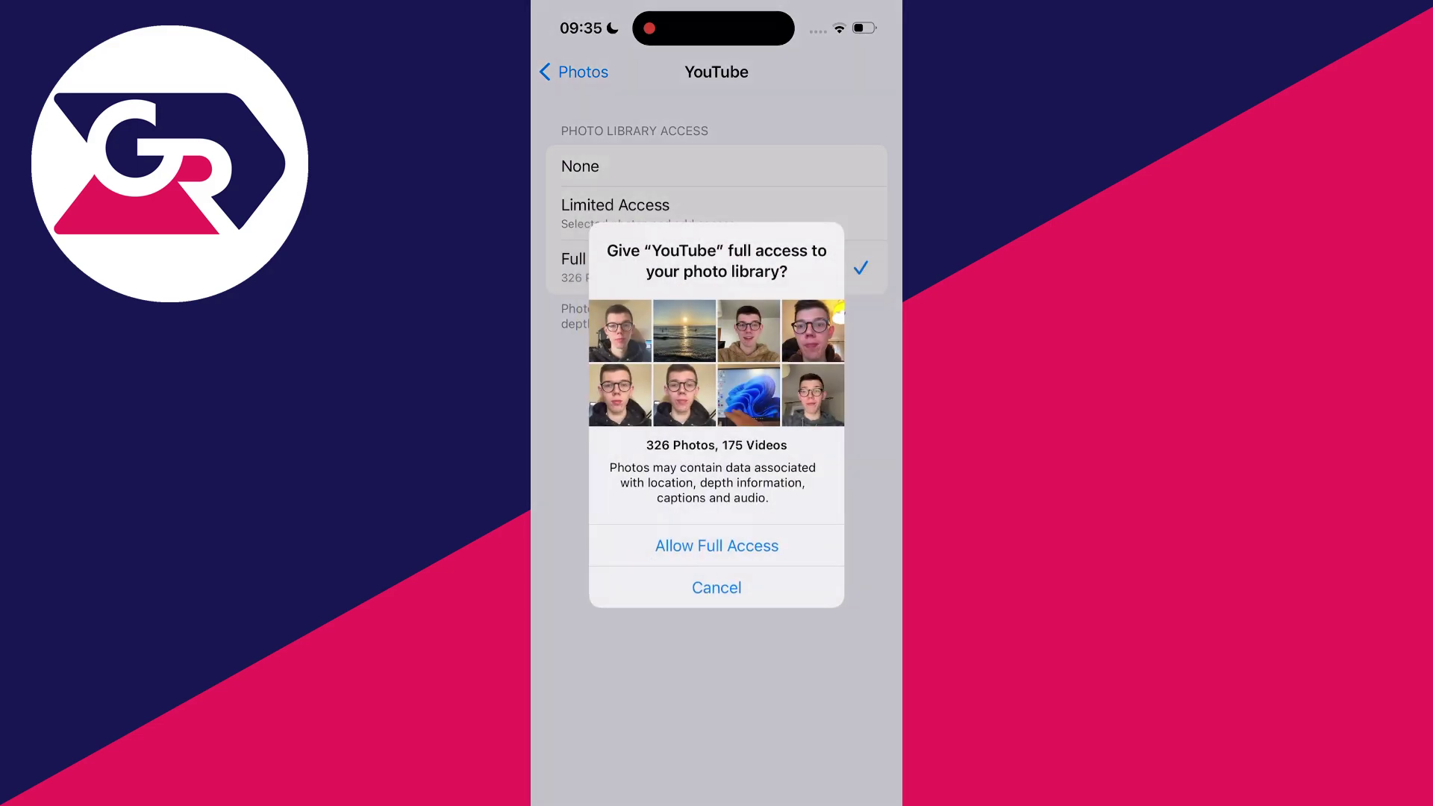
click(716, 546)
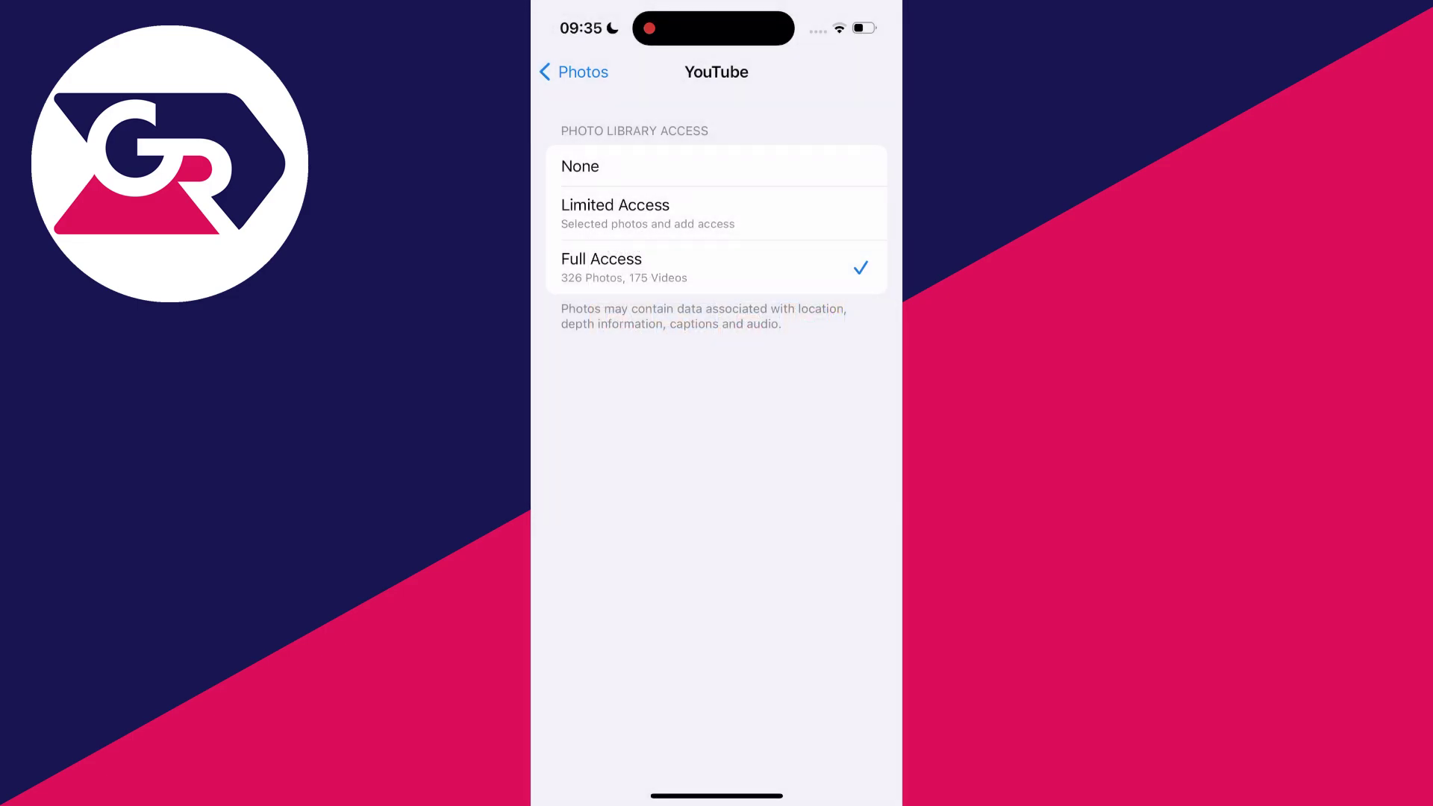
click(574, 72)
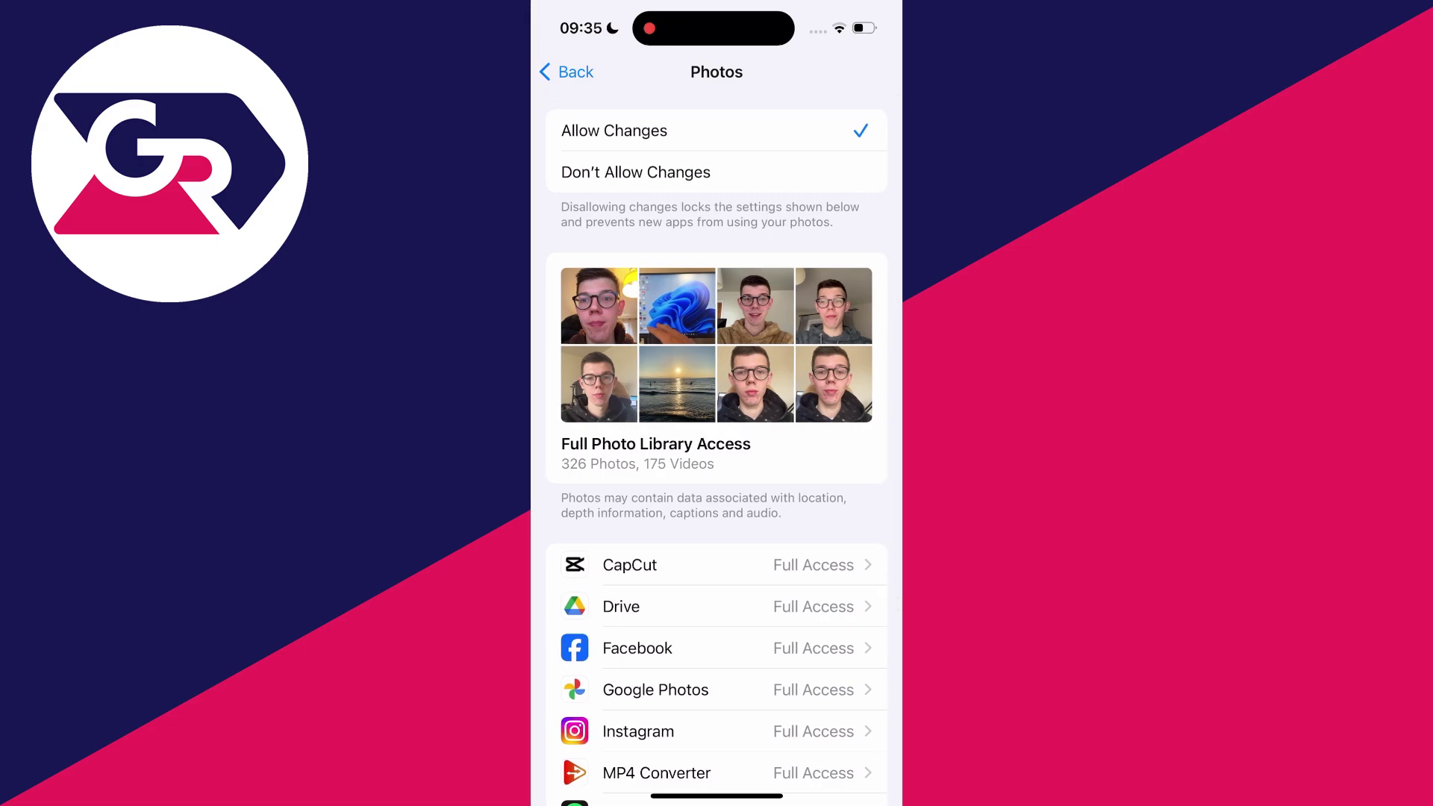
Step: Keep the Screen Time Photos restriction on Allow Changes, then return to the home screen
click(613, 130)
click(613, 131)
drag(717, 794, 716, 504)
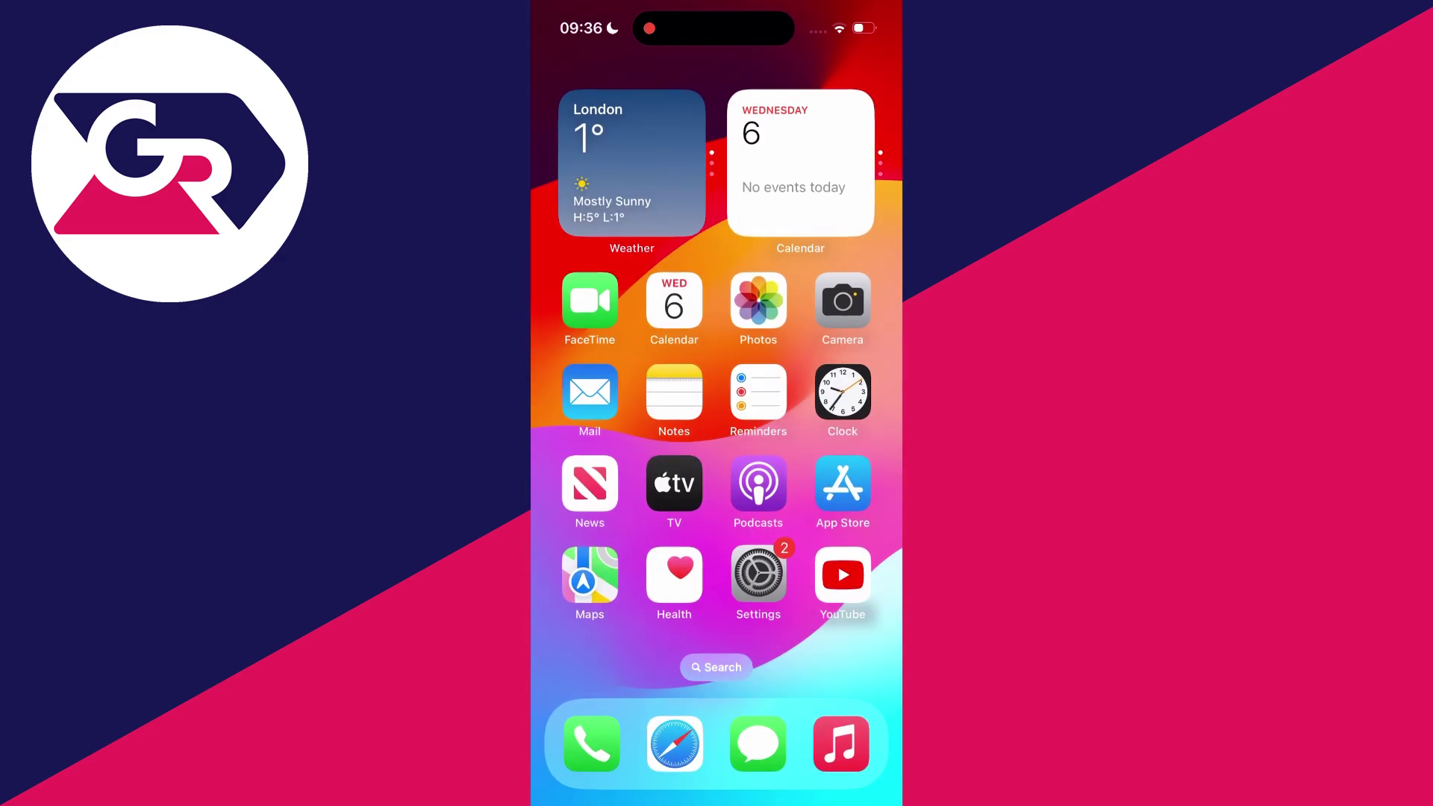